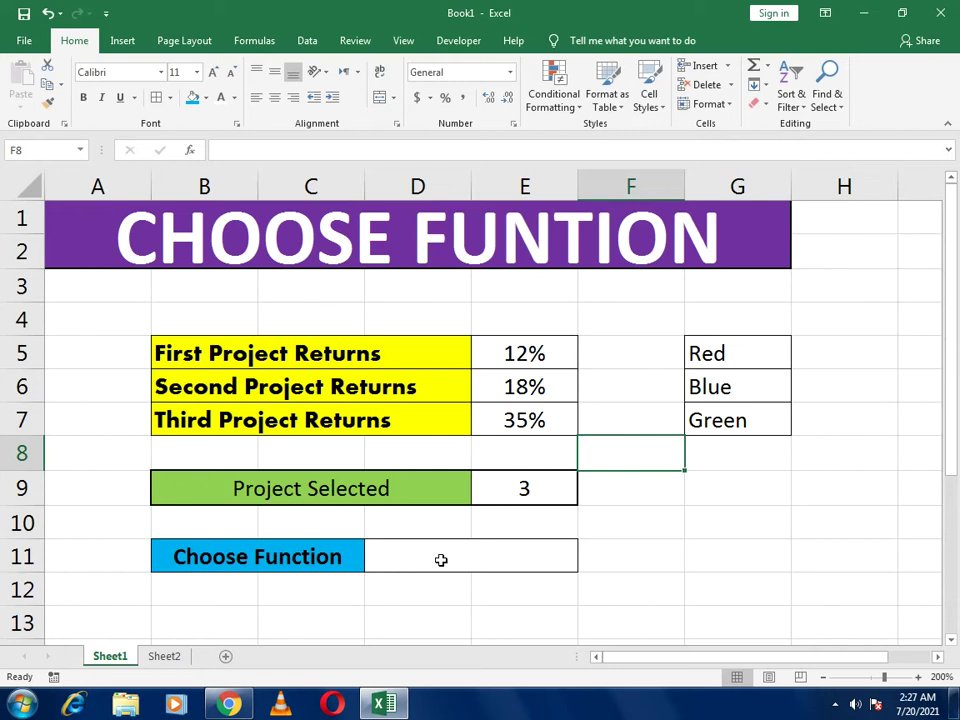
Start a CHOOSE formula in D11 with E9 as the index argument.
left_click(437, 564)
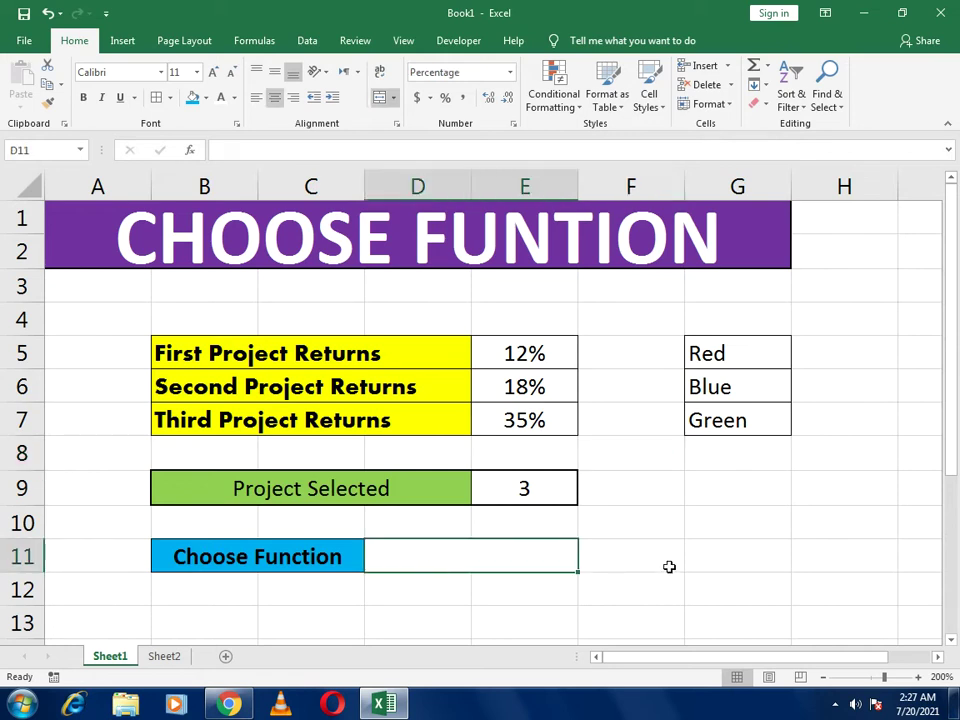
type("=choose")
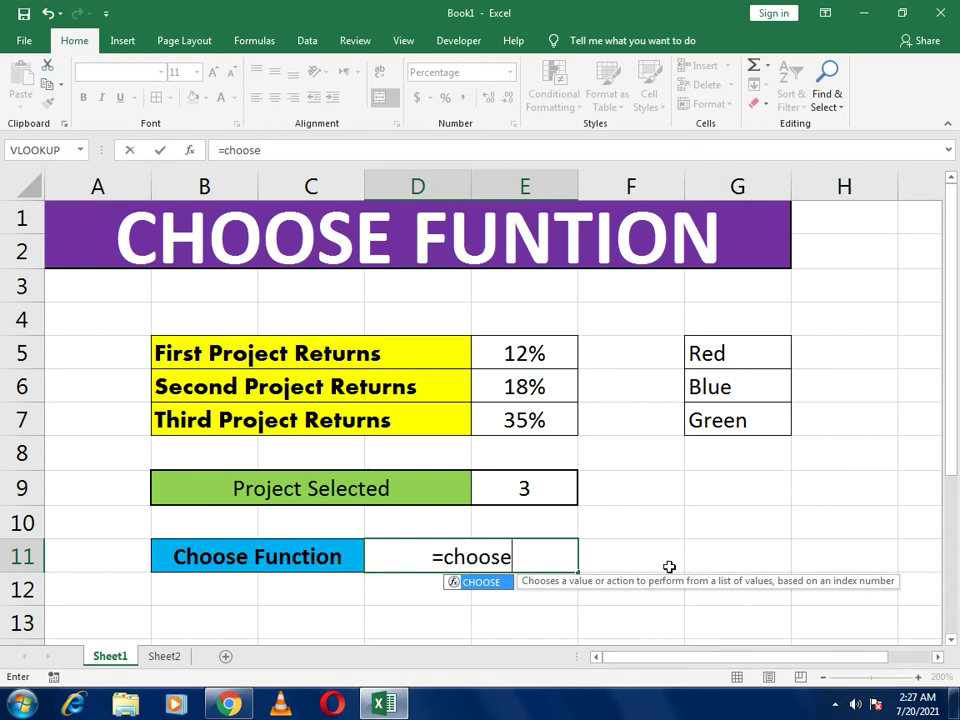
type("(")
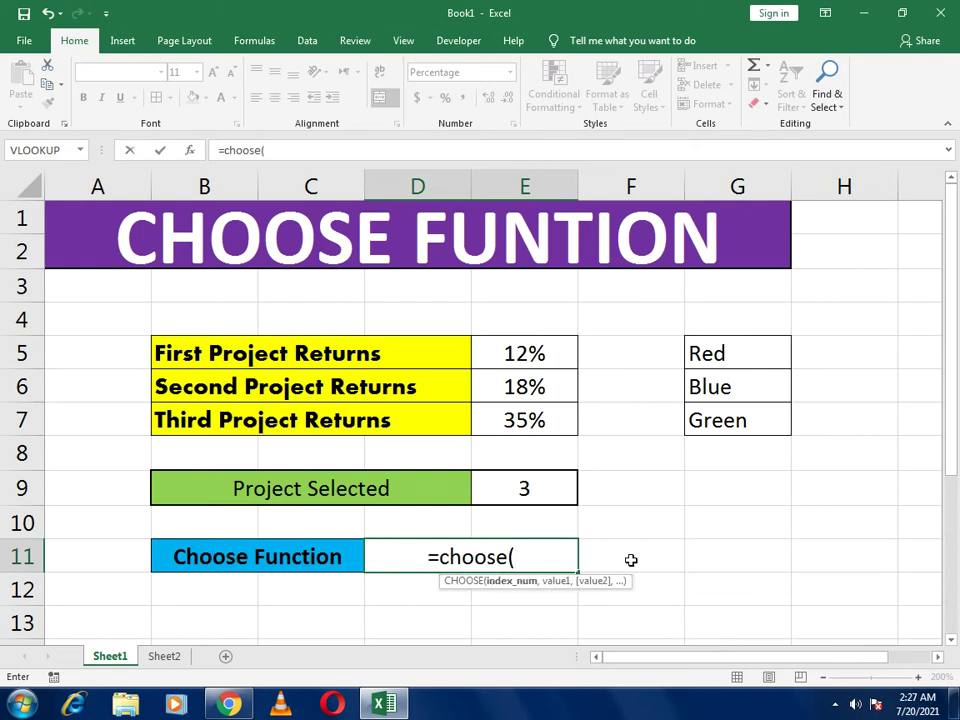
left_click(543, 493)
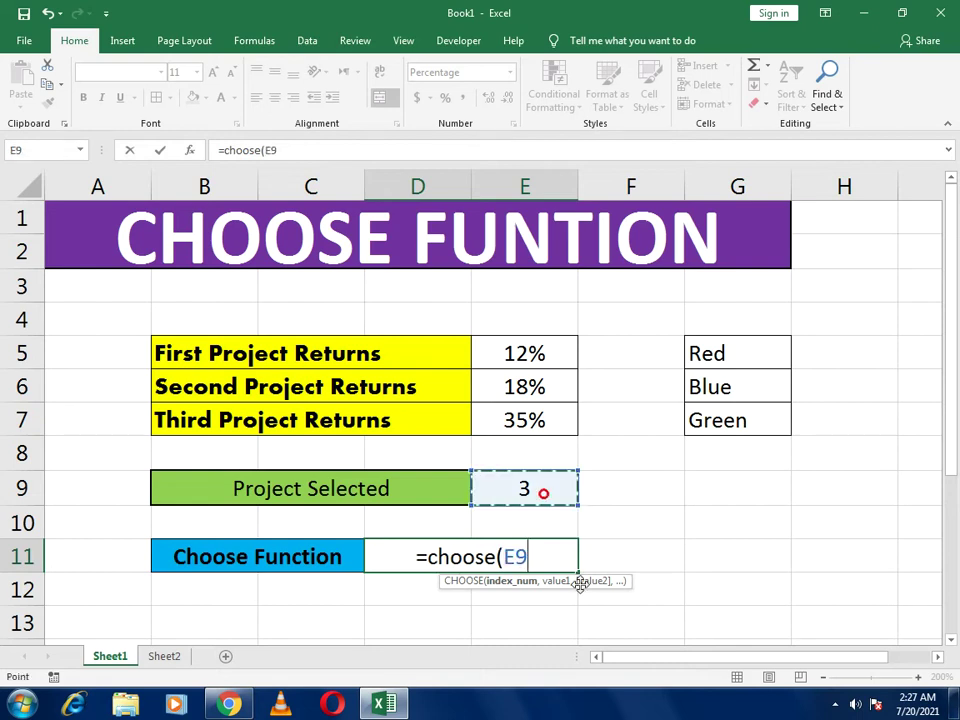
type(",")
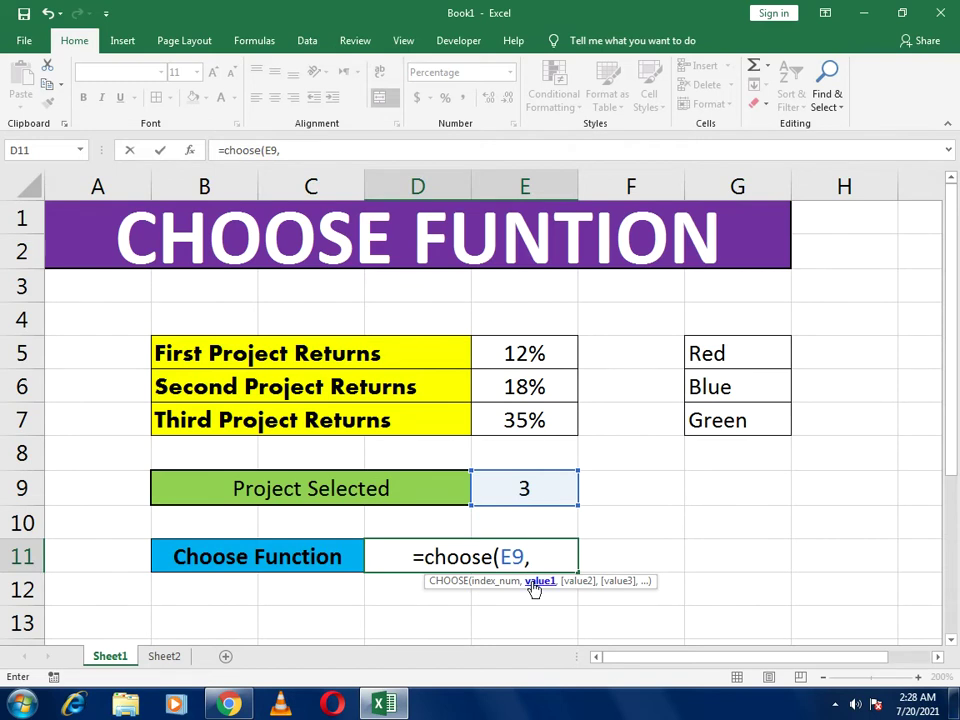
Finish D11 as =CHOOSE(E9,E5,E6,E7) so it shows 35% for project 3.
left_click(527, 354)
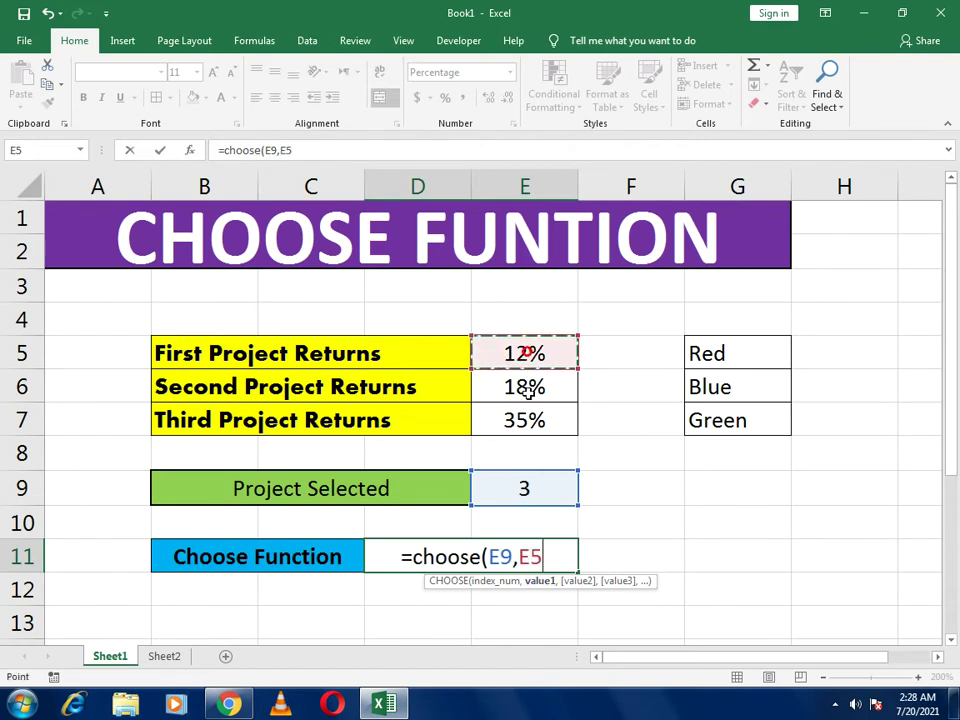
type(",")
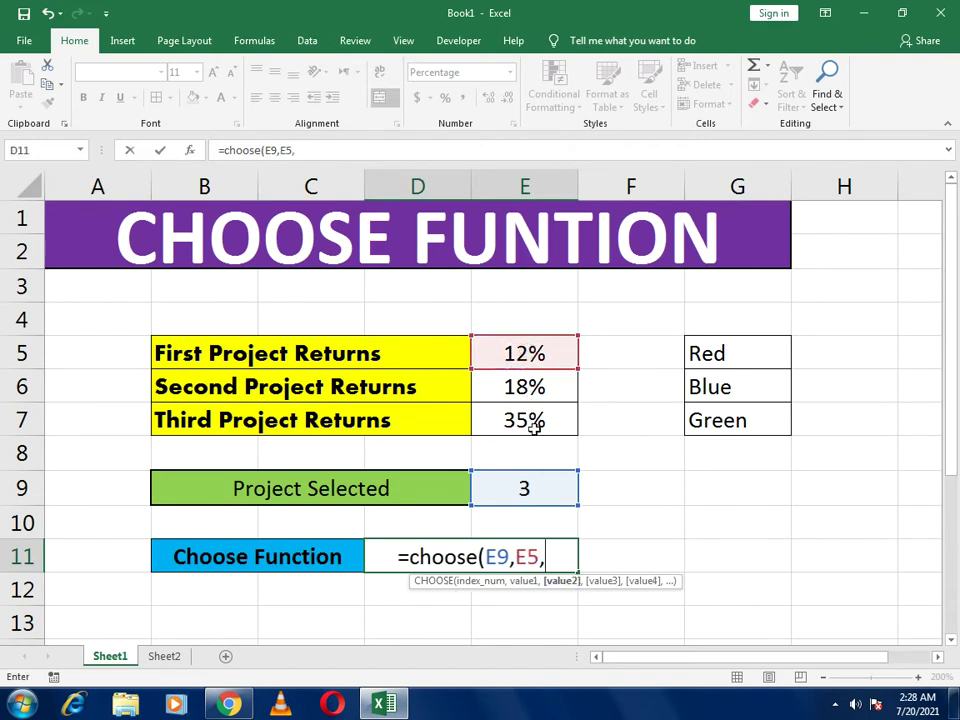
left_click(537, 386)
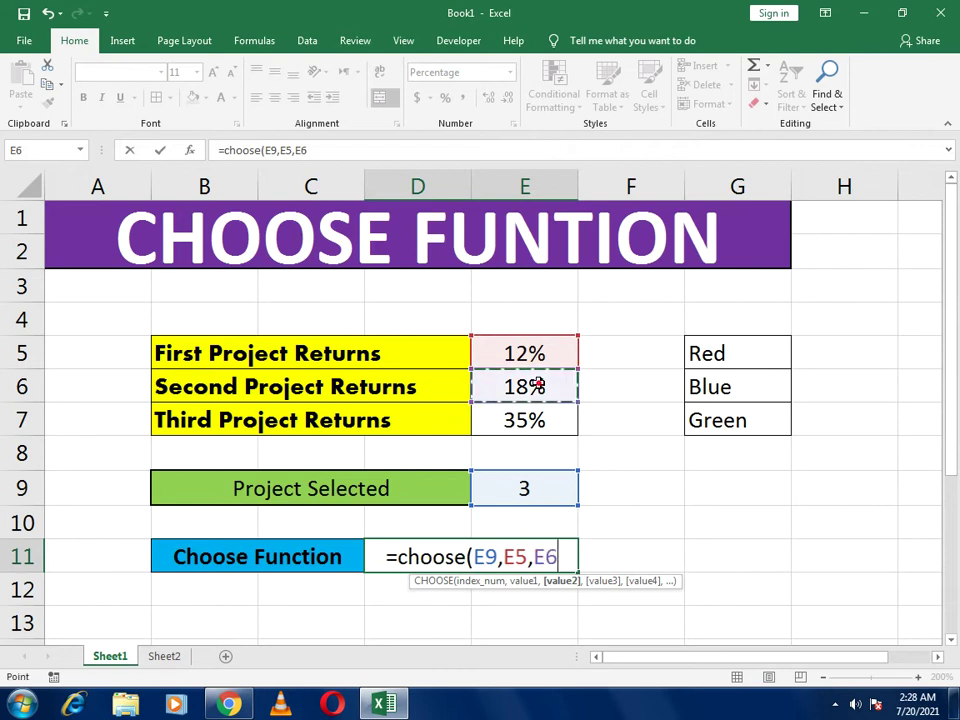
type(",")
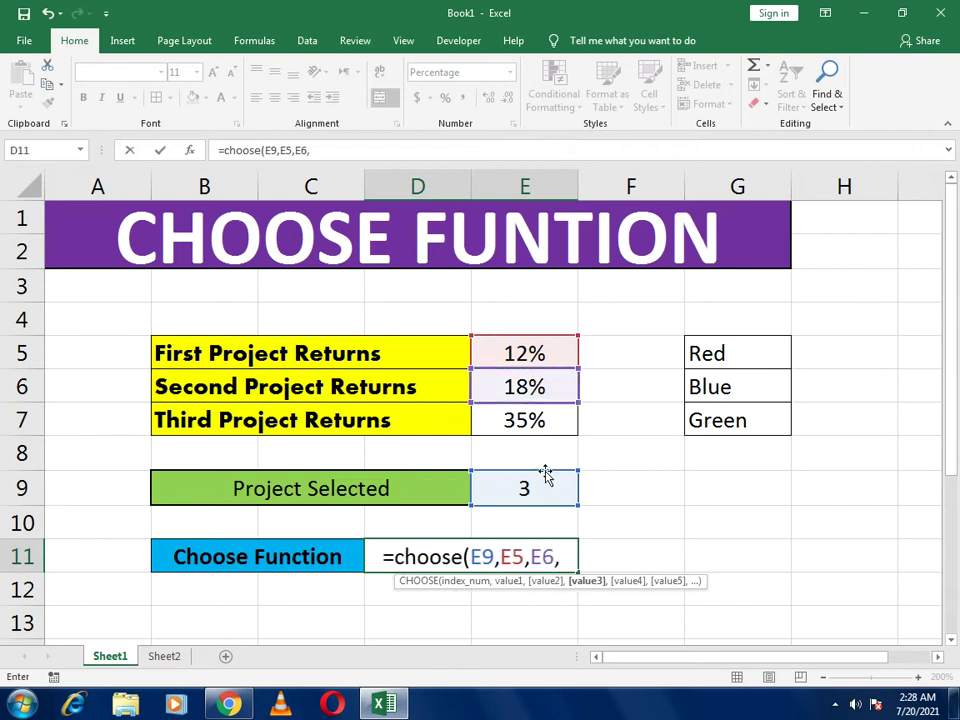
left_click(550, 425)
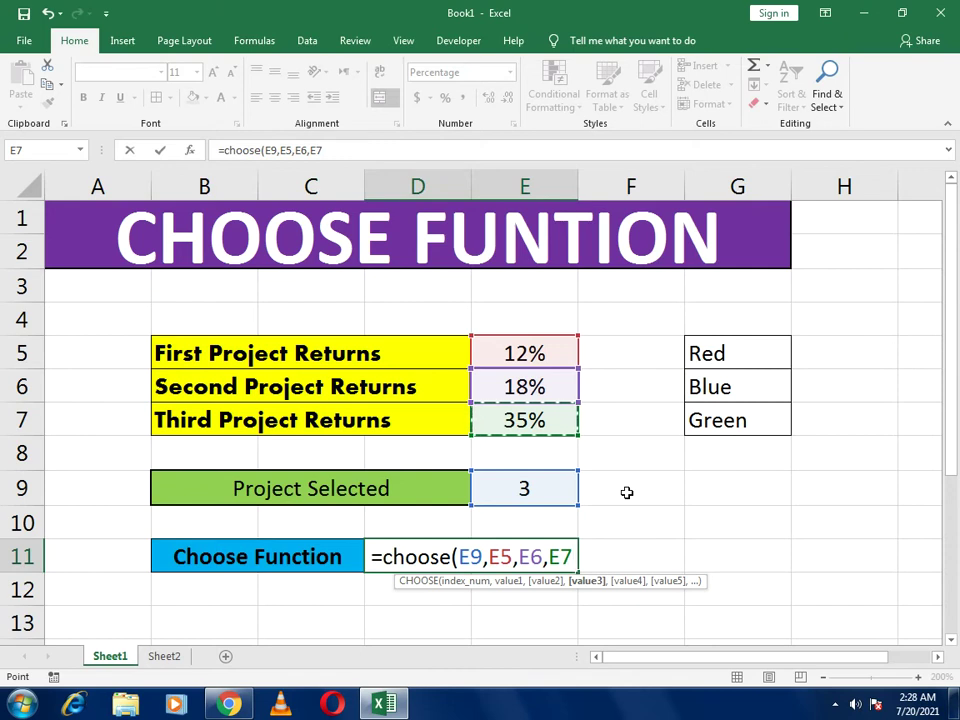
type(")")
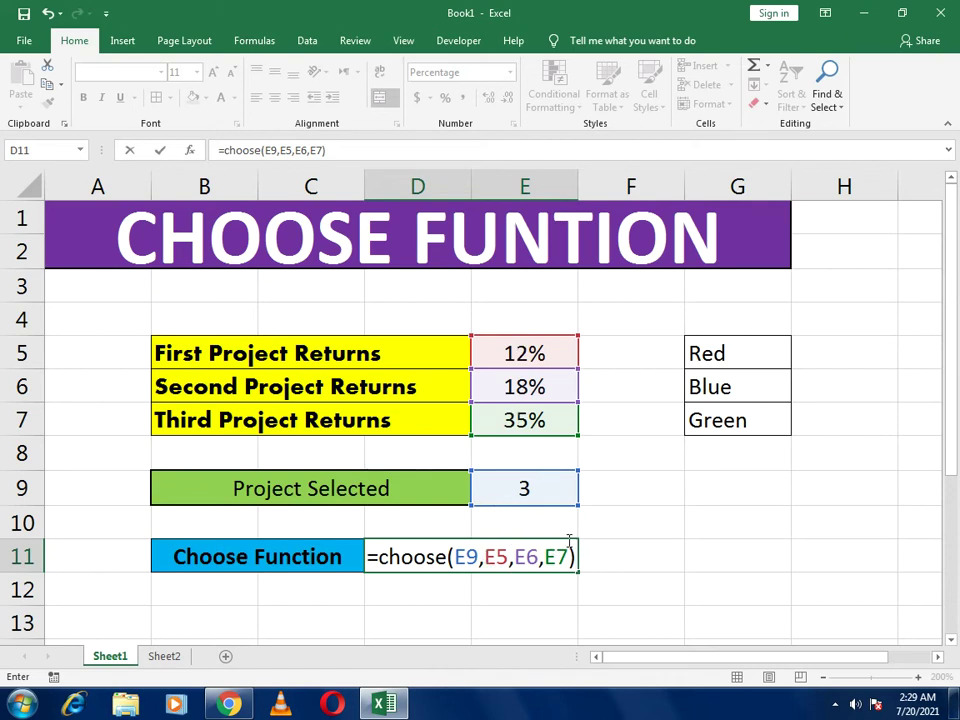
key("Return")
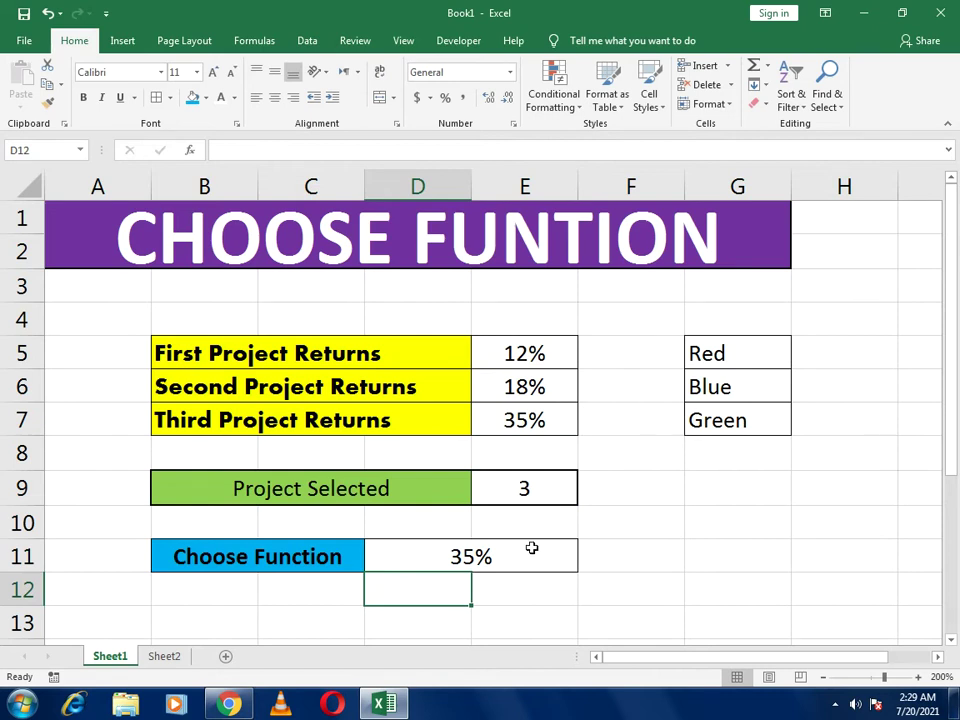
Set Project Selected in E9 to 2 and check the result in D11.
left_click(513, 487)
type("2")
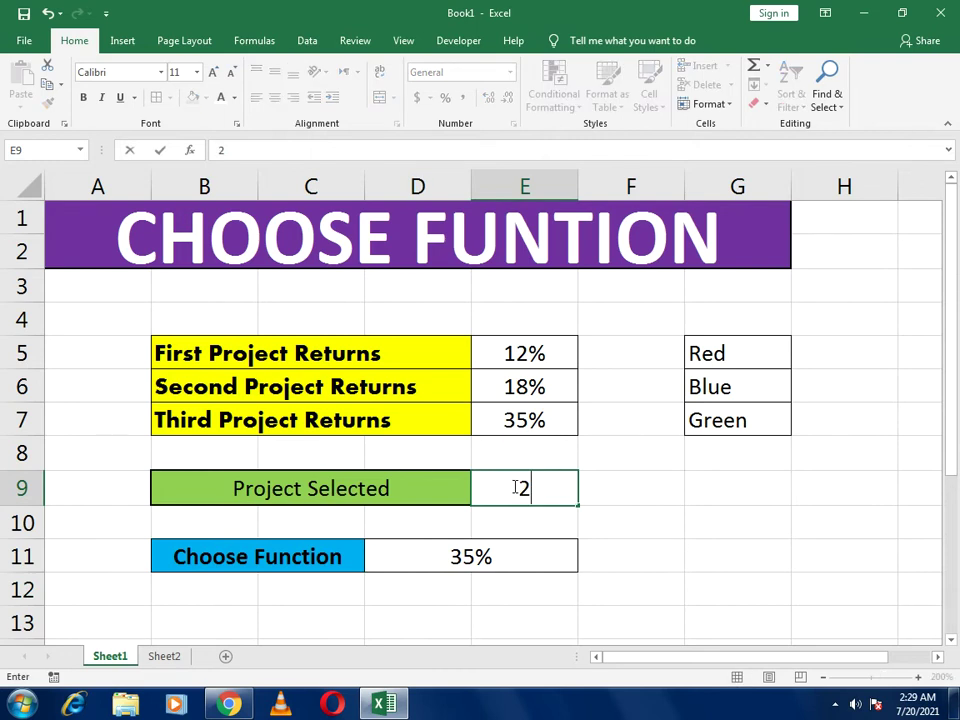
key("Return")
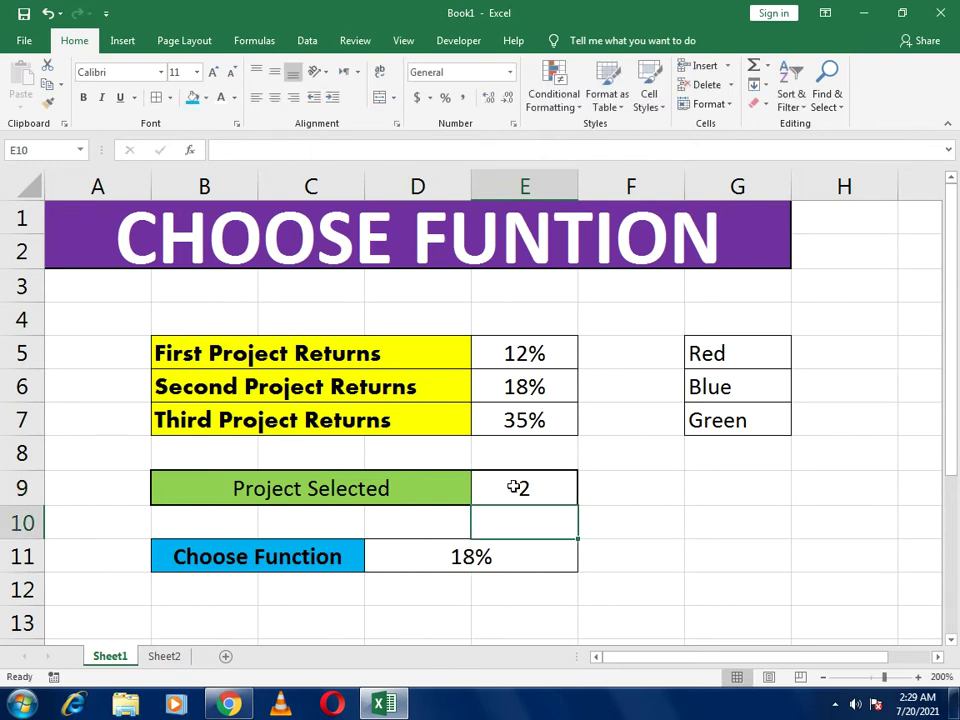
left_click(484, 563)
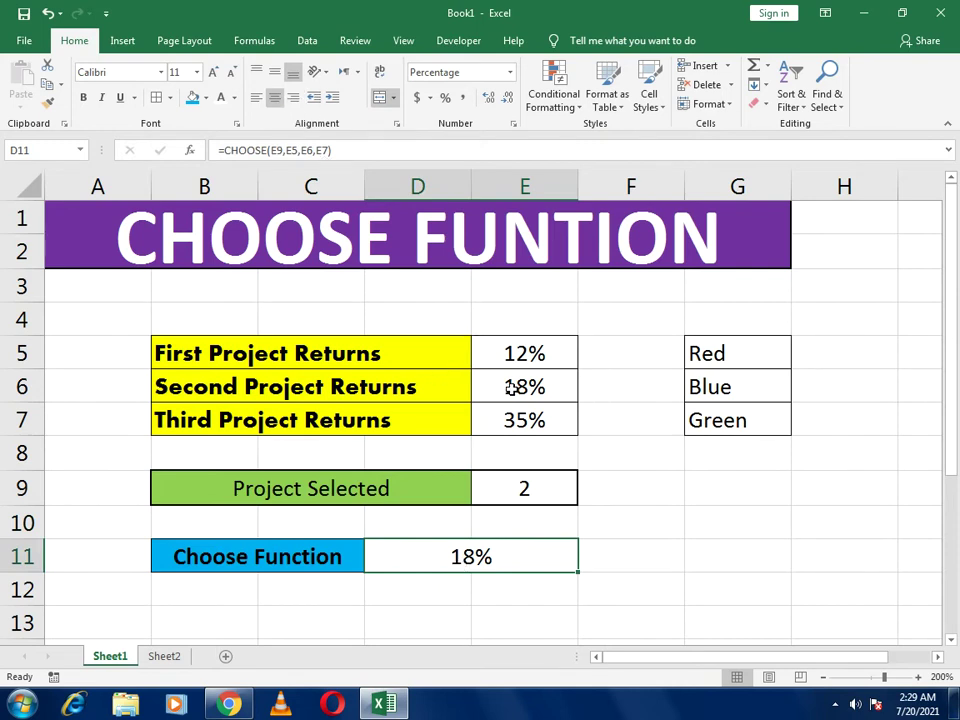
Set E9 to 1 so D11 returns the first project's 12%.
left_click(542, 499)
type("1")
key("Return")
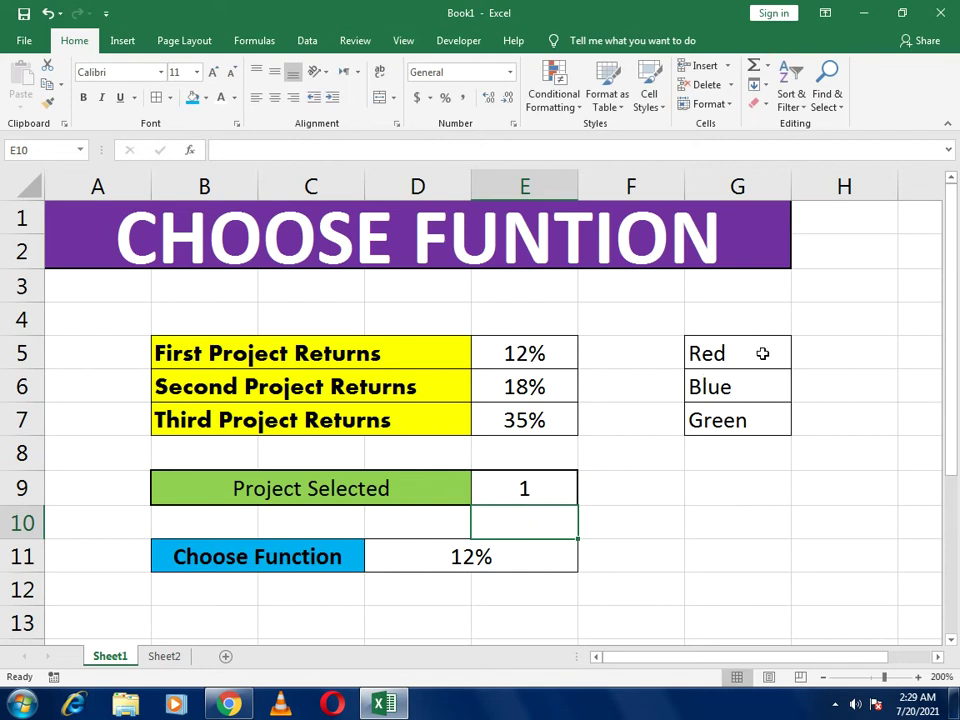
left_click(561, 549)
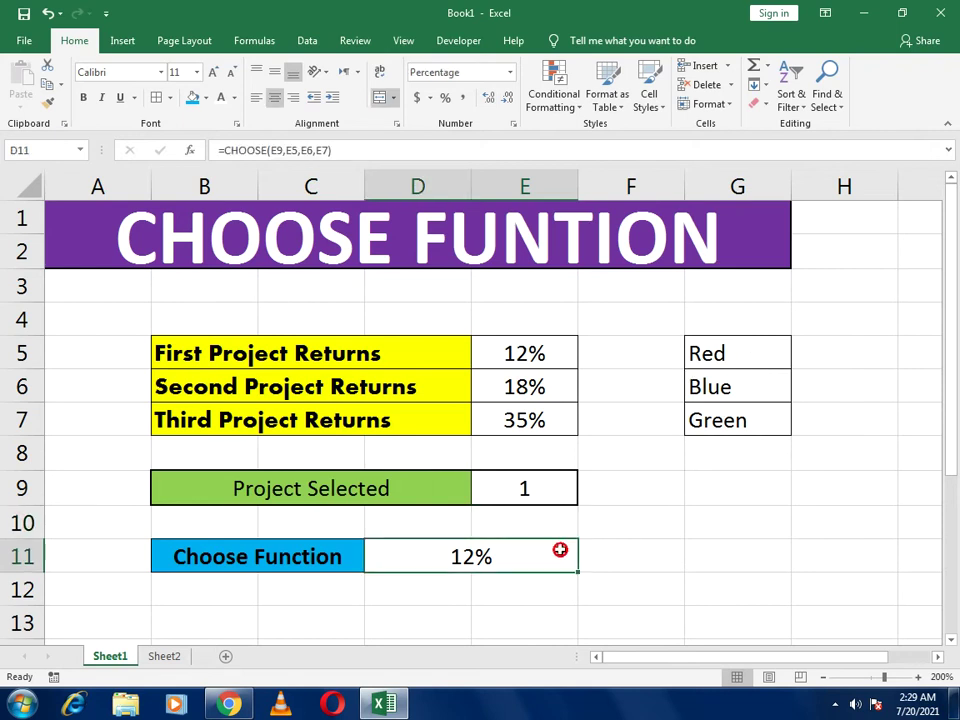
Rewrite D11 as =CHOOSE(E9,G5,G6,G7) to pick Red, Blue or Green.
type("=chh")
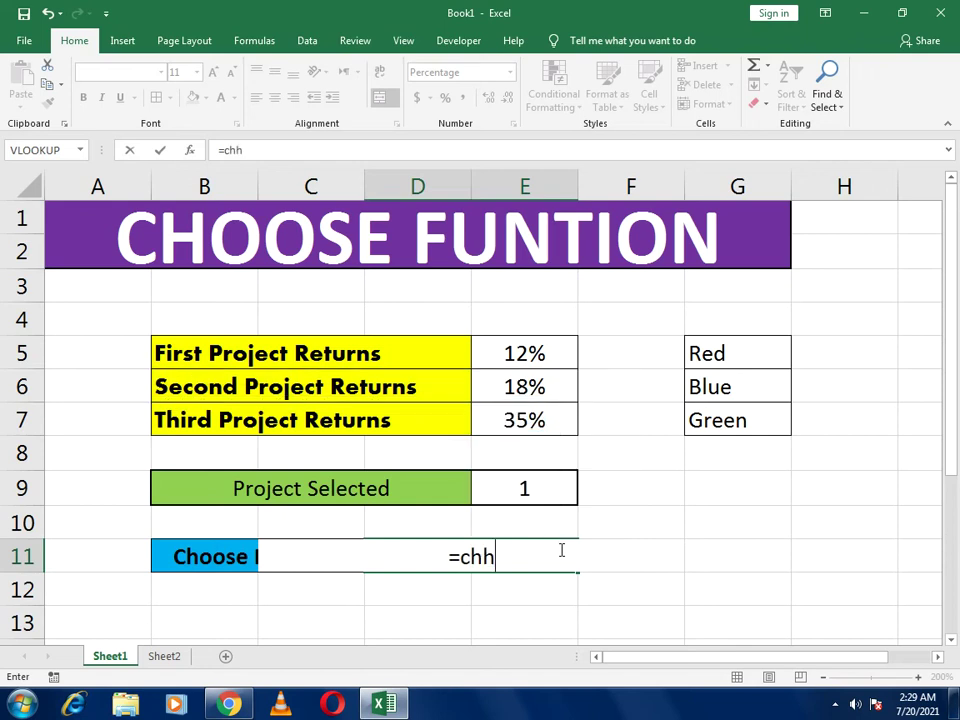
key("BackSpace")
type("oose")
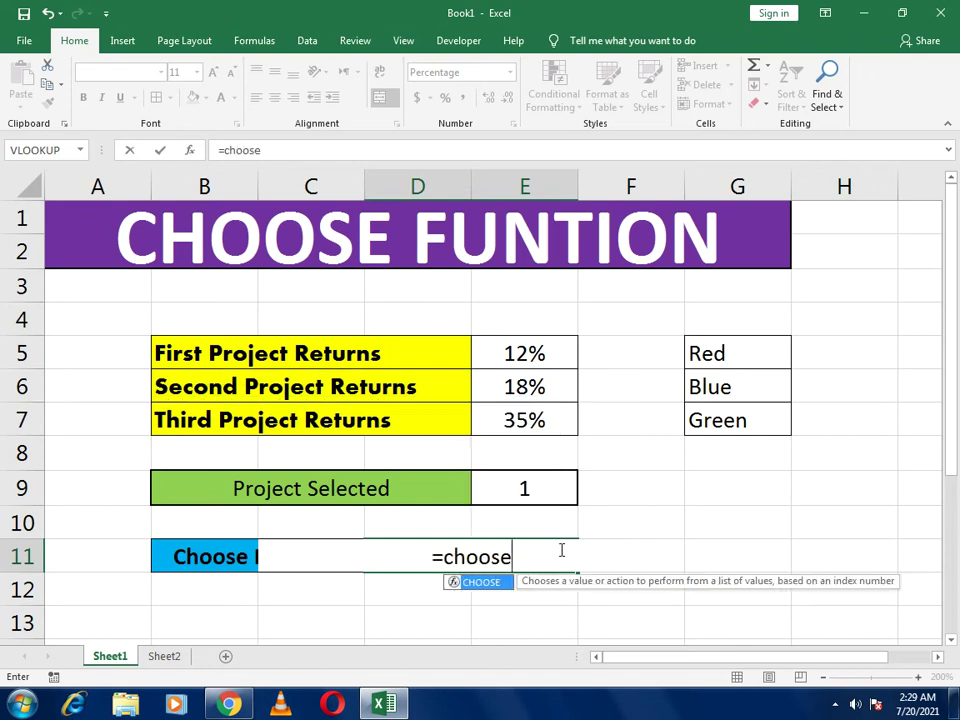
type("(")
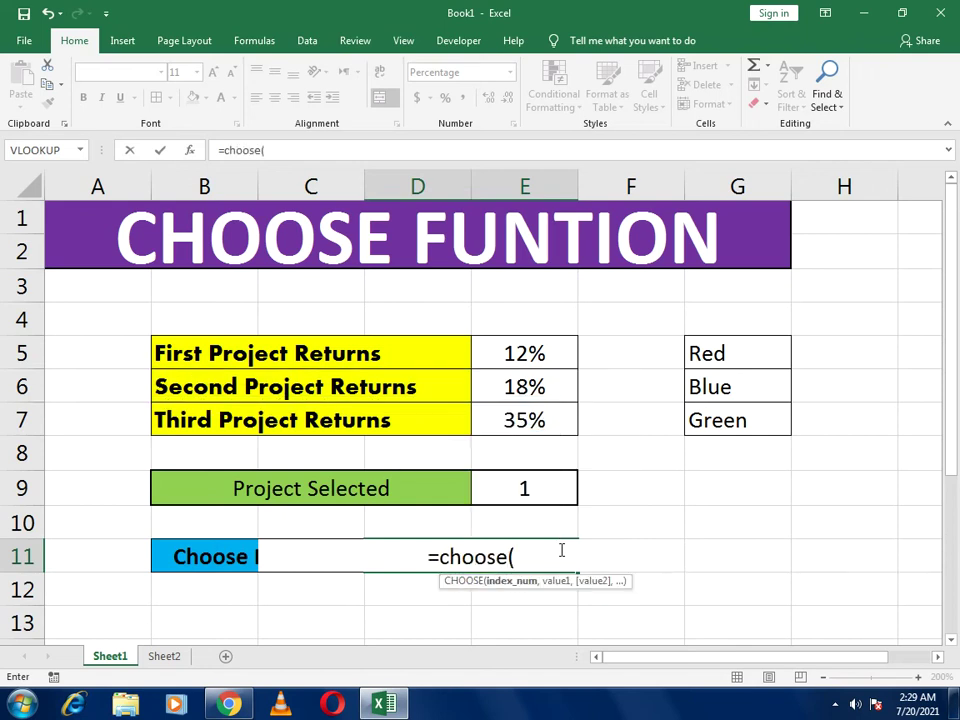
left_click(513, 482)
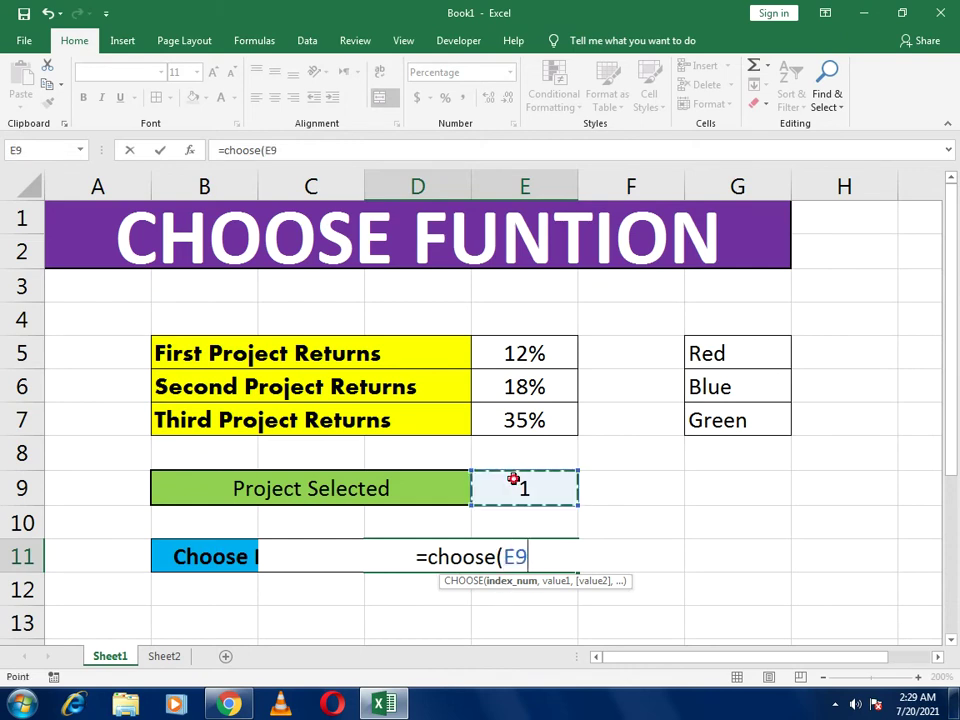
type(",")
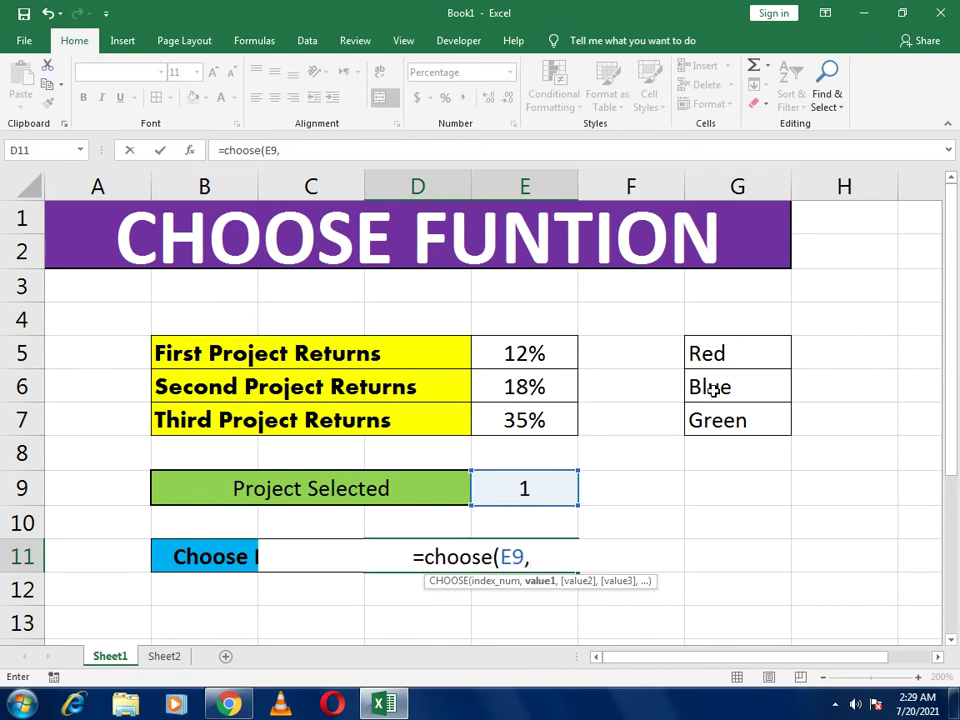
left_click(731, 348)
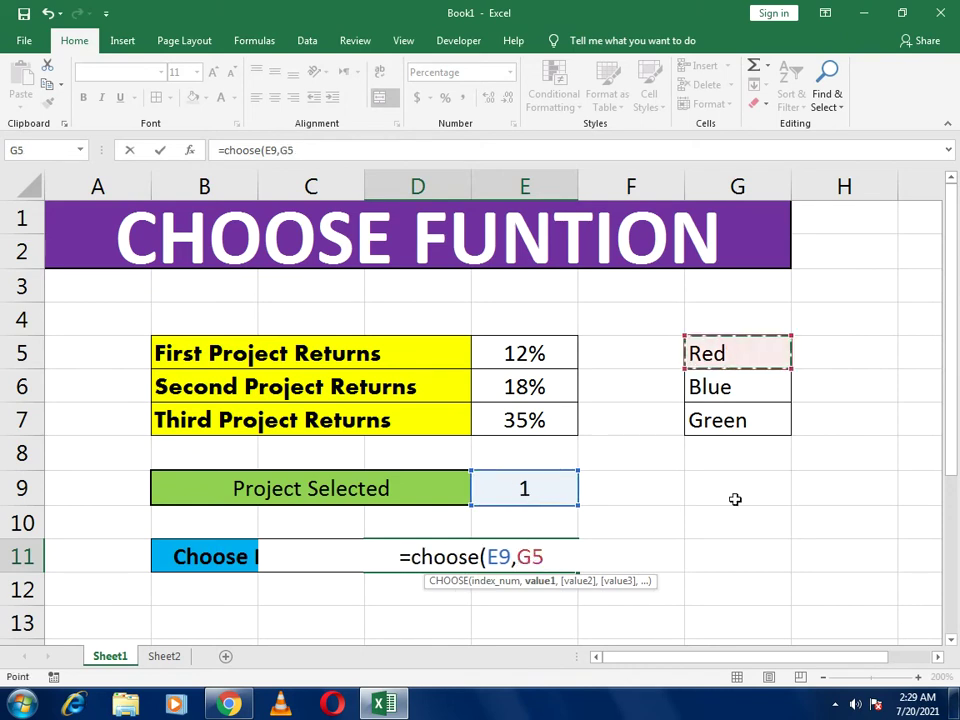
type(",")
left_click(723, 390)
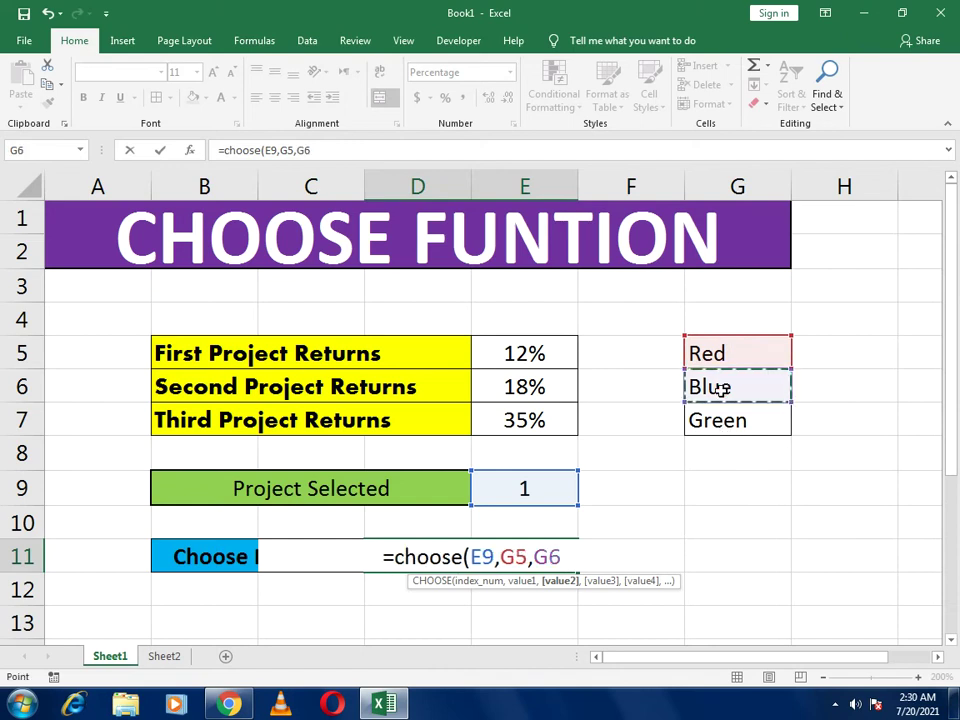
type(",")
left_click(733, 421)
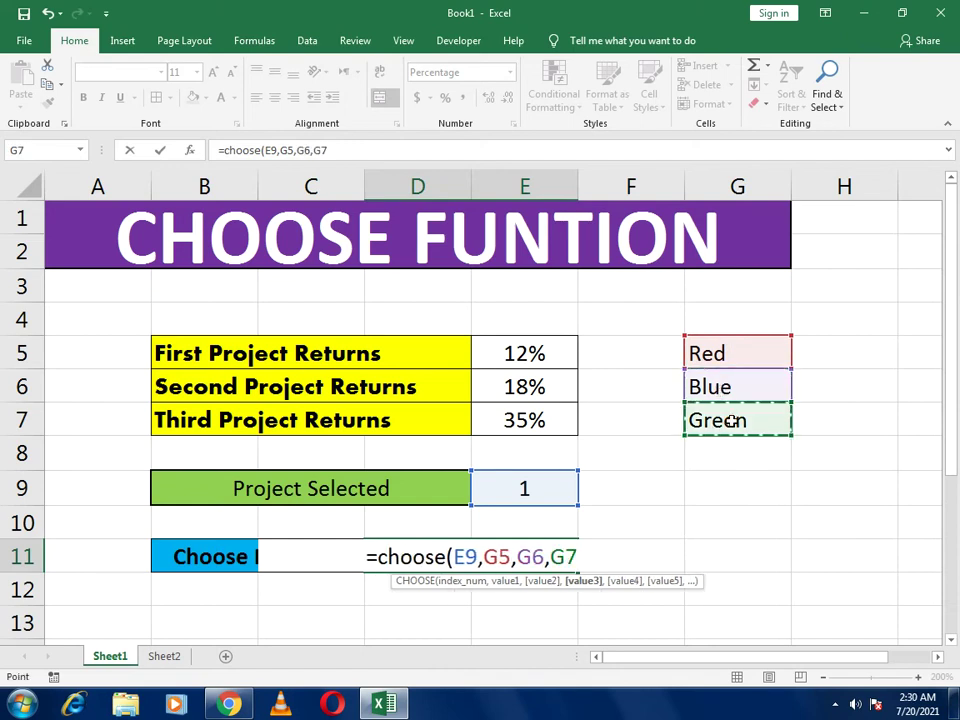
type(")")
key("Return")
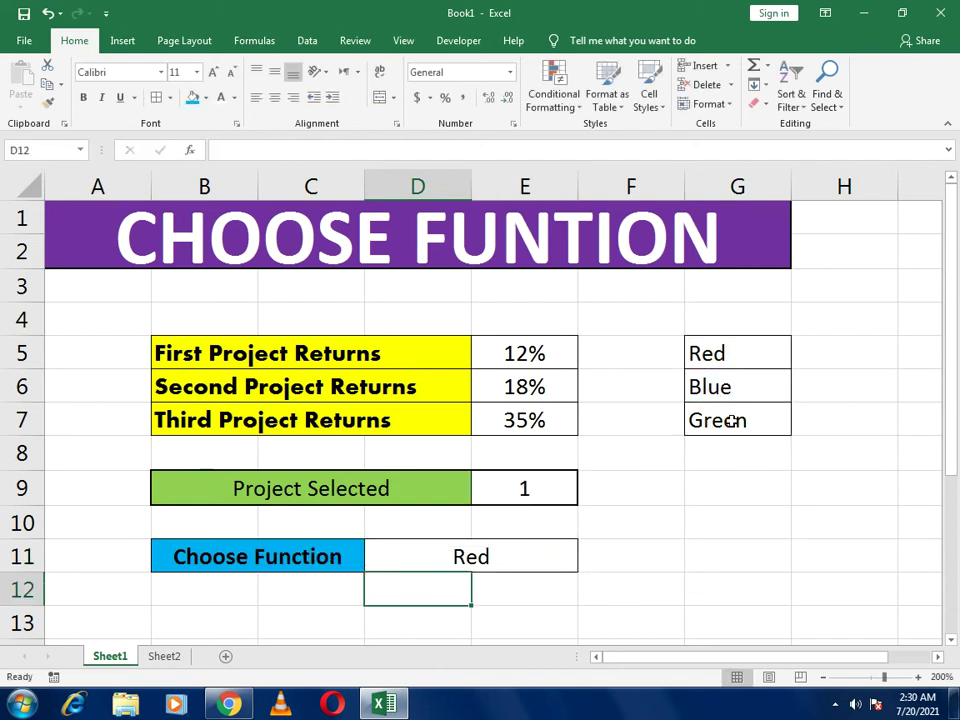
Set Project Selected in E9 to 2 so D11 shows Blue.
left_click(488, 546)
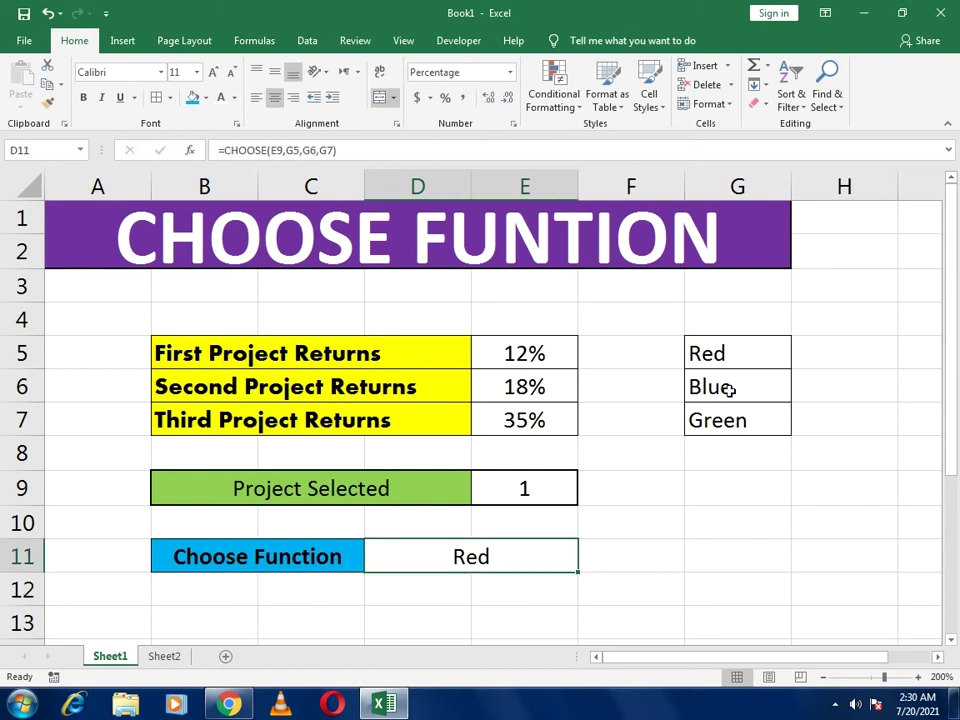
left_click(551, 480)
type("2")
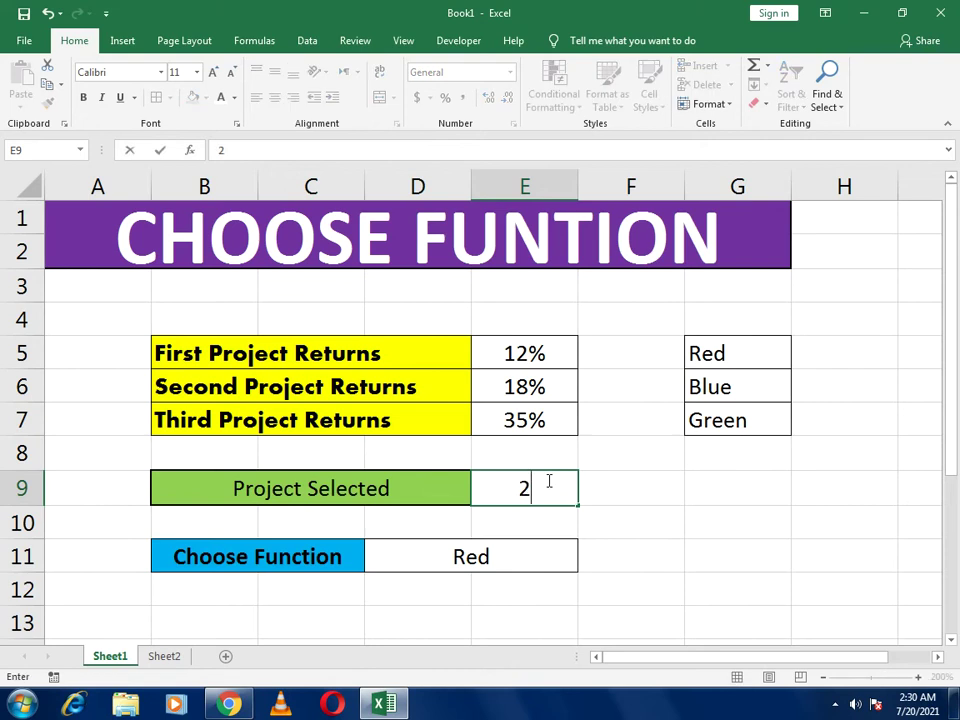
key("Return")
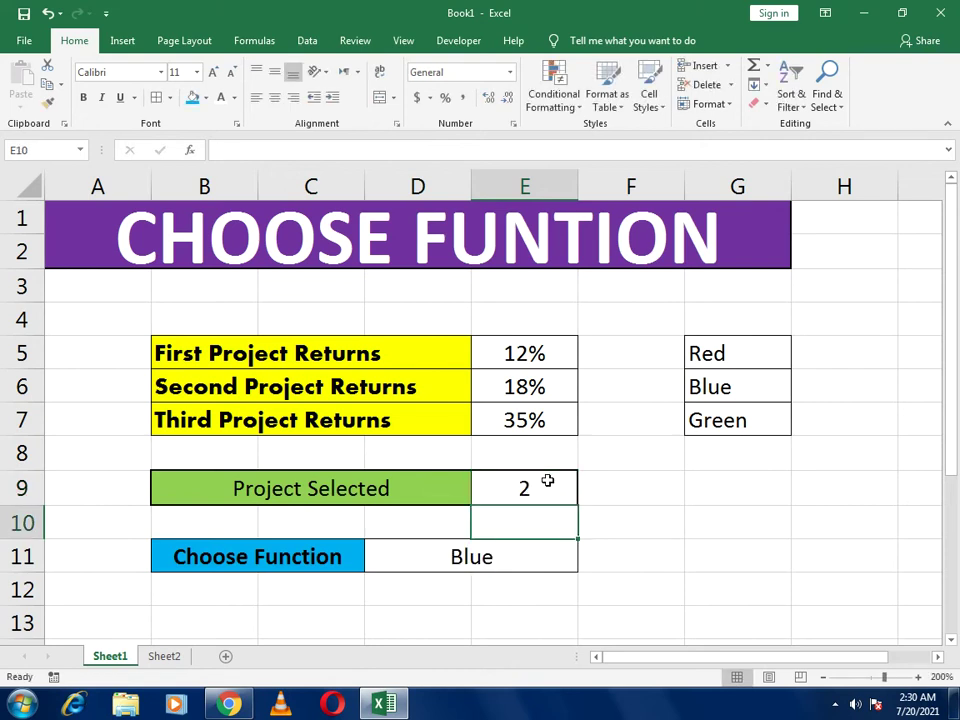